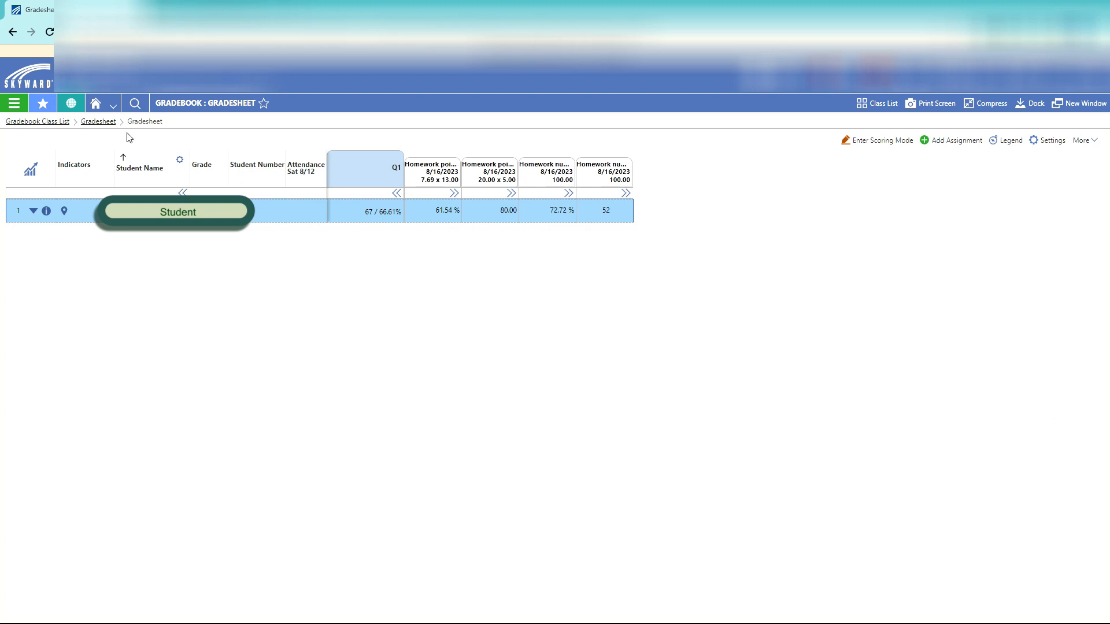
Add a new assignment to the gradesheet in the Test category and name it "test 1"
{"action": "left_click", "coordinate": [99, 122]}
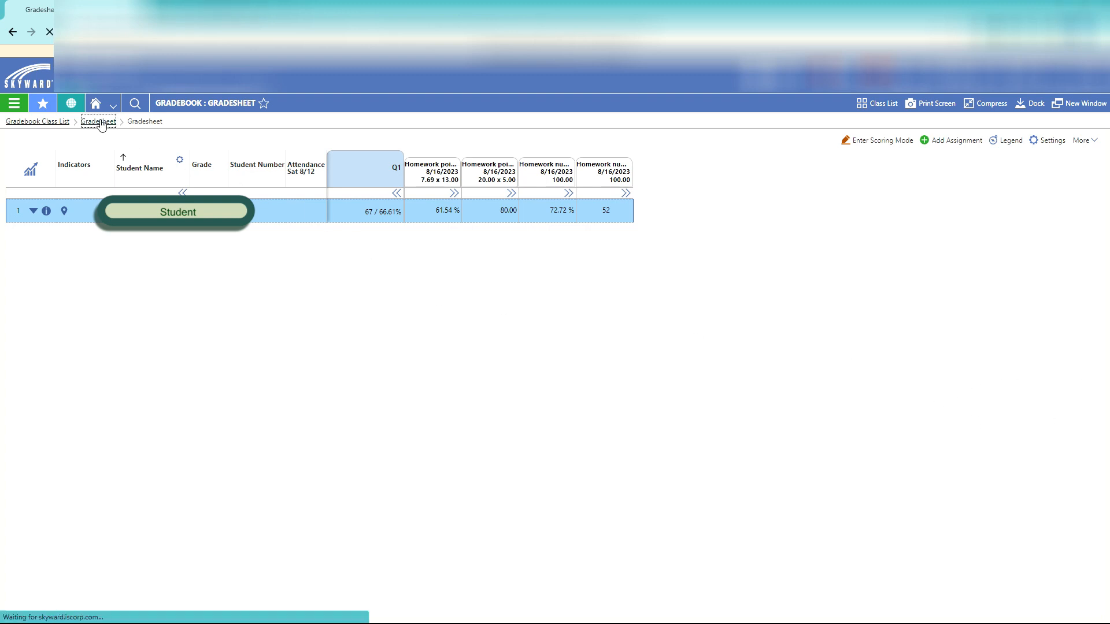
{"action": "left_click", "coordinate": [947, 141]}
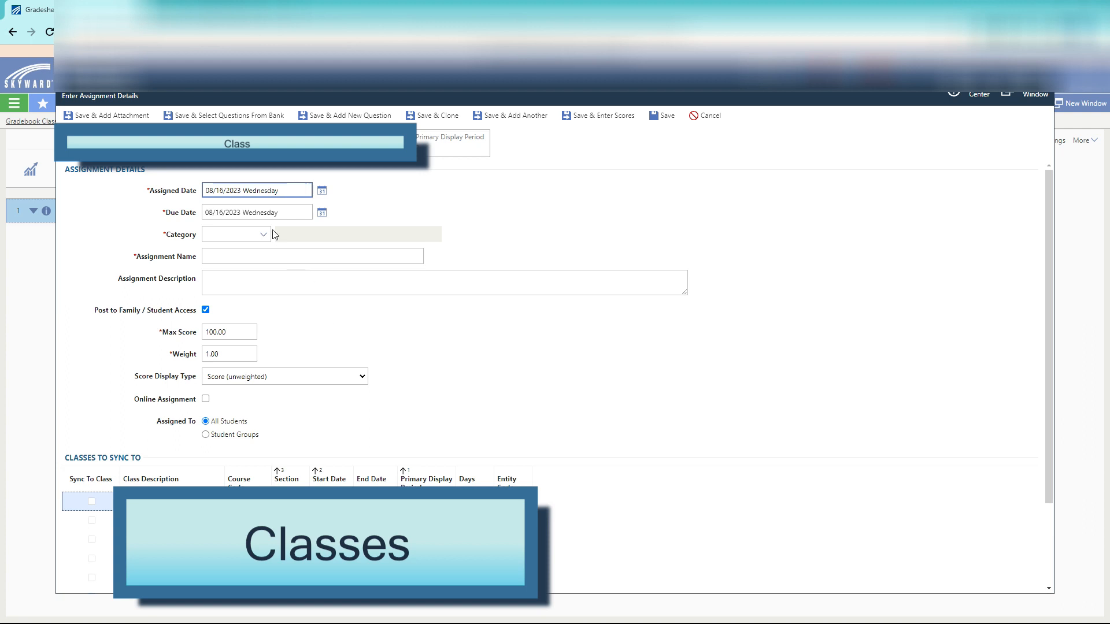
{"action": "left_click", "coordinate": [252, 237]}
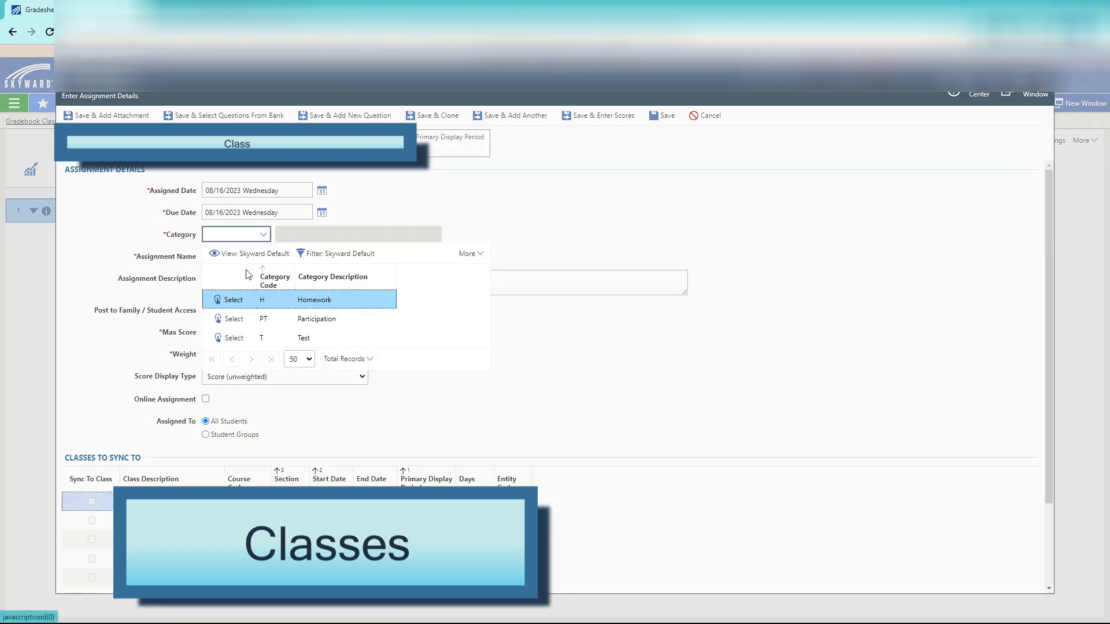
{"action": "left_click", "coordinate": [233, 338]}
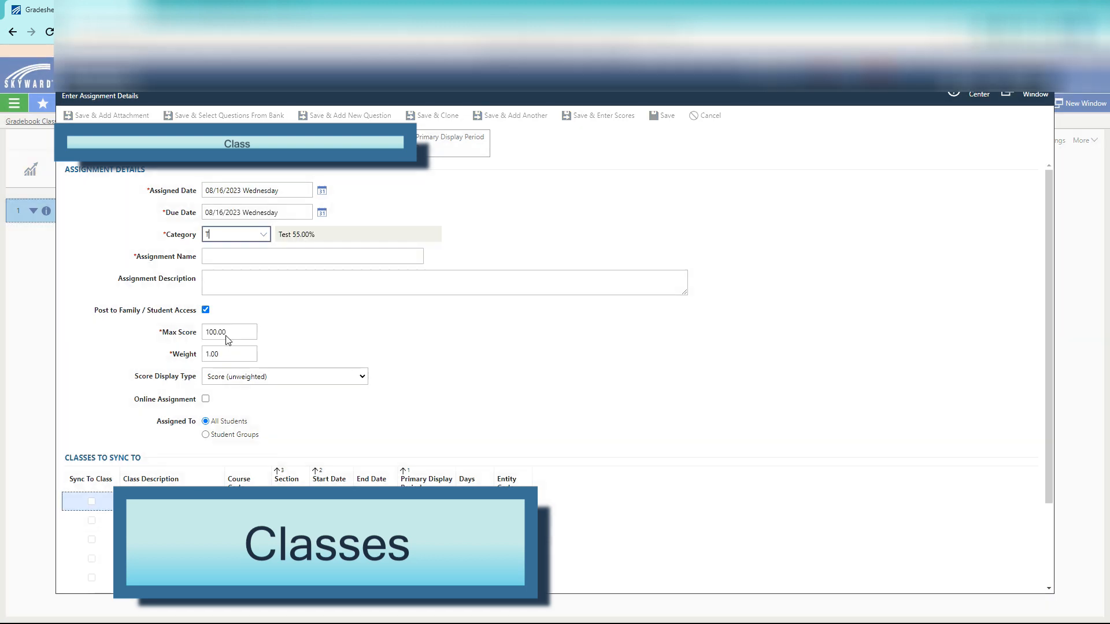
{"action": "left_click", "coordinate": [232, 255]}
{"action": "type", "text": "test 1"}
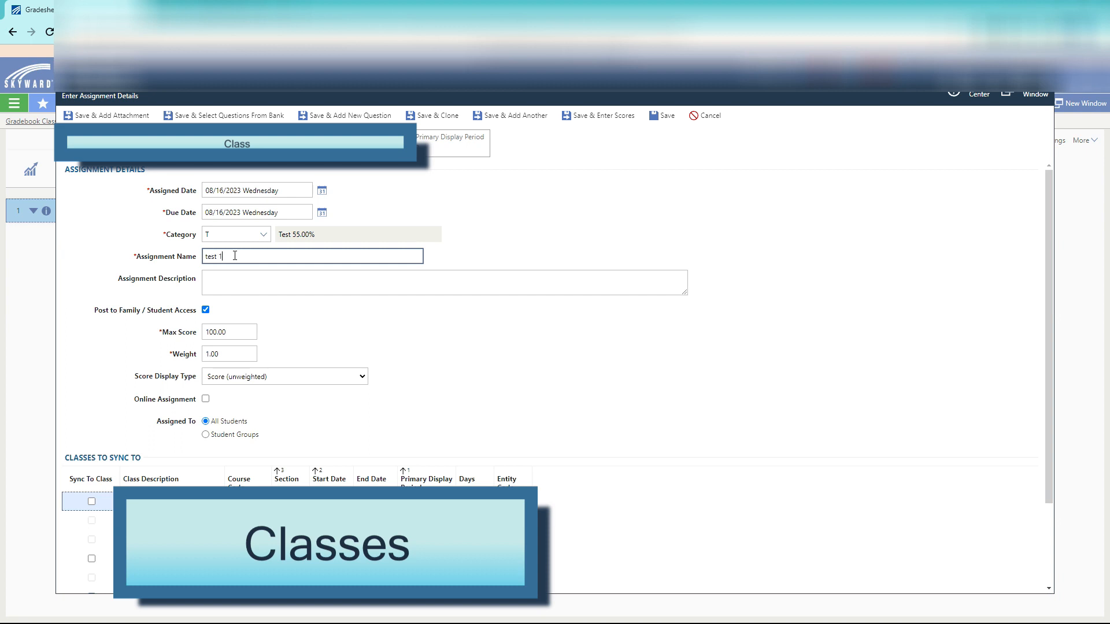
Set test 1's max score to 7 and its score display type to Percent, and save the assignment
{"action": "left_click", "coordinate": [233, 334]}
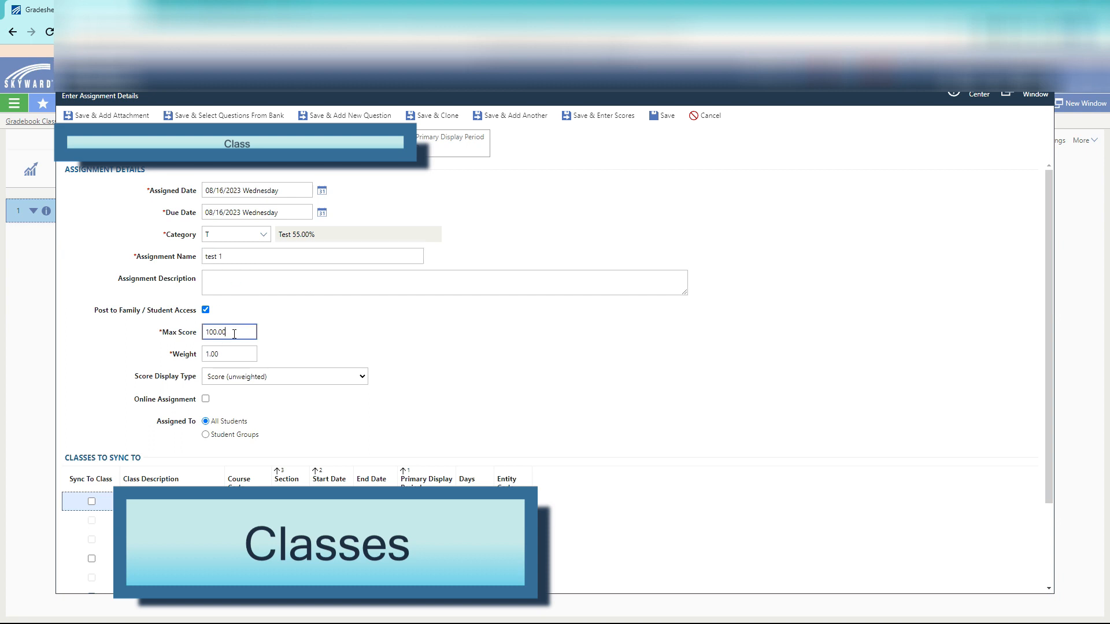
{"action": "left_click_drag", "start_coordinate": [237, 334], "coordinate": [197, 335]}
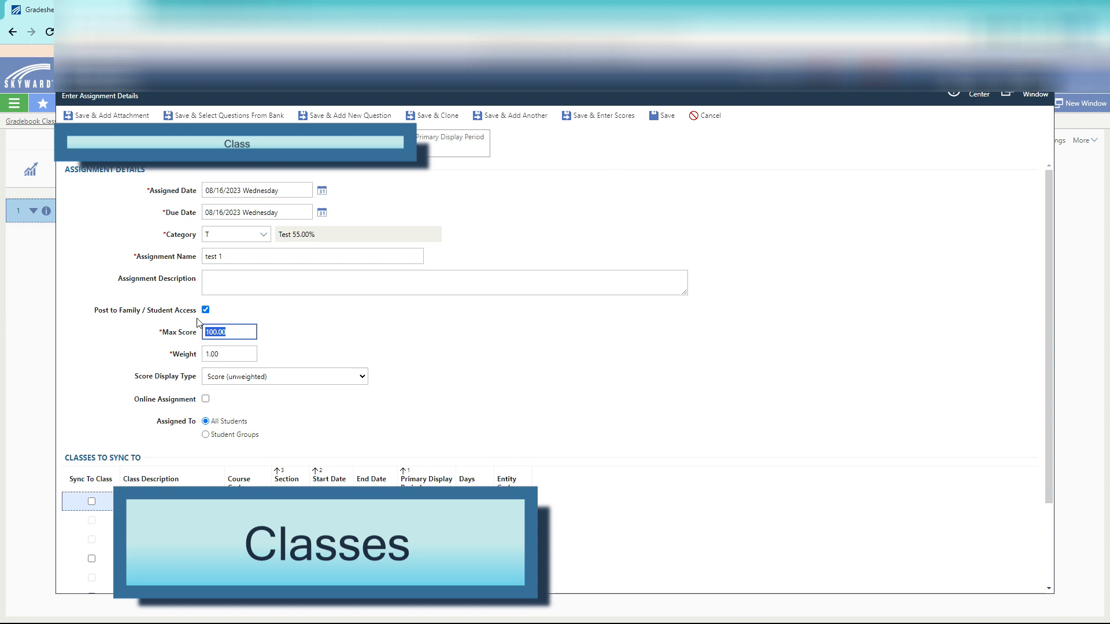
{"action": "type", "text": "7"}
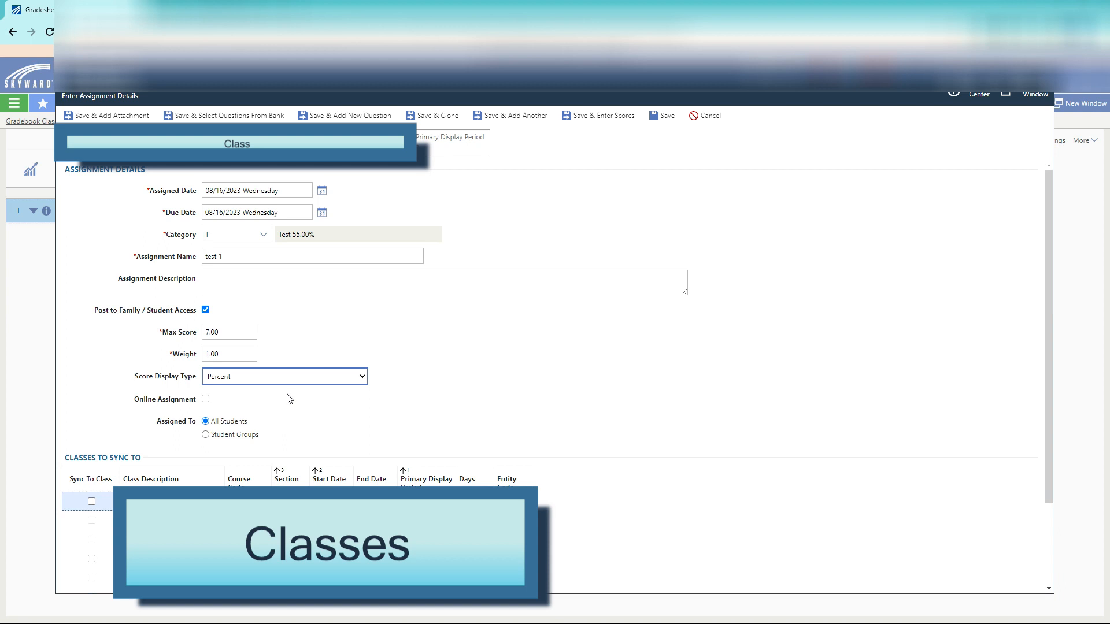
{"action": "left_click", "coordinate": [394, 399]}
{"action": "left_click", "coordinate": [663, 116]}
Add another assignment in the Test category and name it "test 2"
{"action": "left_click", "coordinate": [942, 141]}
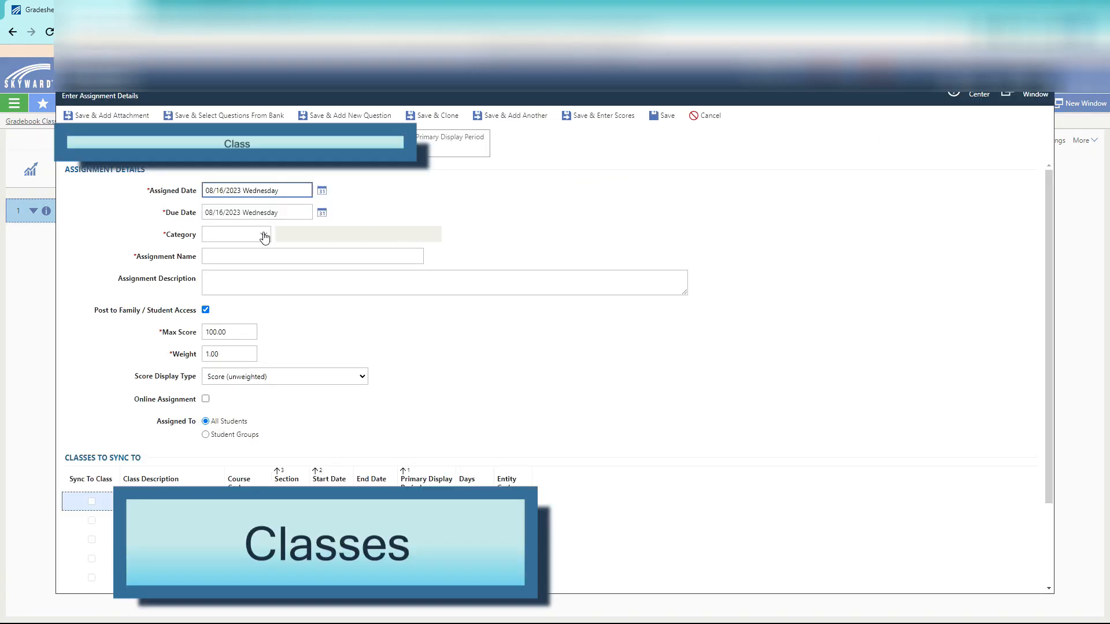
{"action": "left_click", "coordinate": [264, 237]}
{"action": "left_click", "coordinate": [229, 338]}
{"action": "key", "text": "Tab"}
{"action": "type", "text": "test 2"}
Give test 2 a max score of 7 and the Percent score display type, and save it
{"action": "key", "text": "Tab"}
{"action": "key", "text": "Tab"}
{"action": "key", "text": "Tab"}
{"action": "type", "text": "7"}
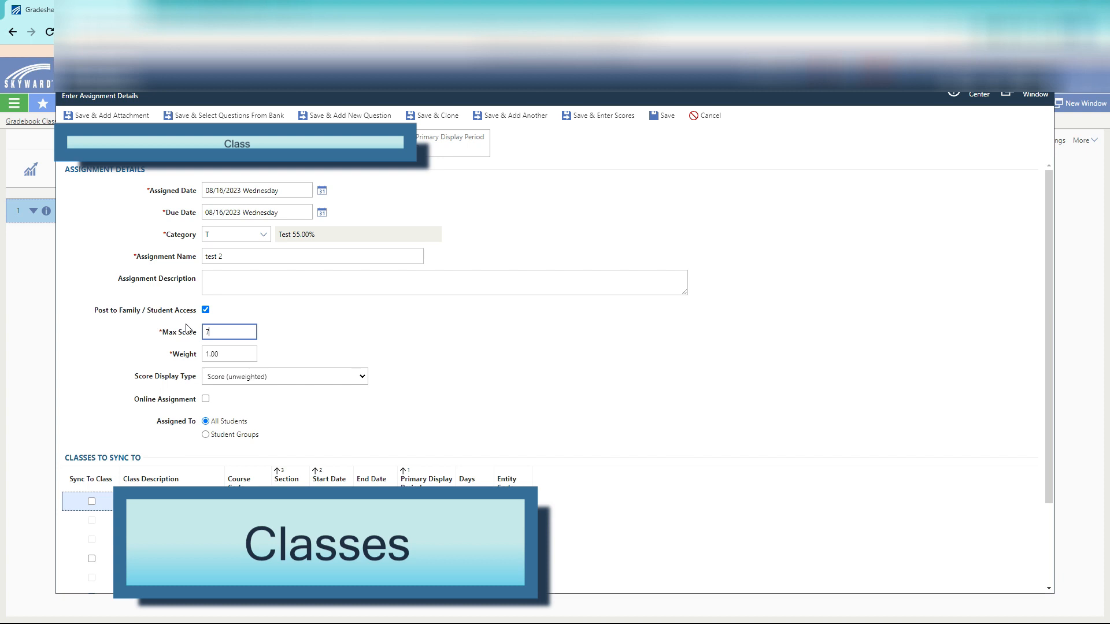
{"action": "left_click", "coordinate": [238, 377]}
{"action": "left_click", "coordinate": [237, 411]}
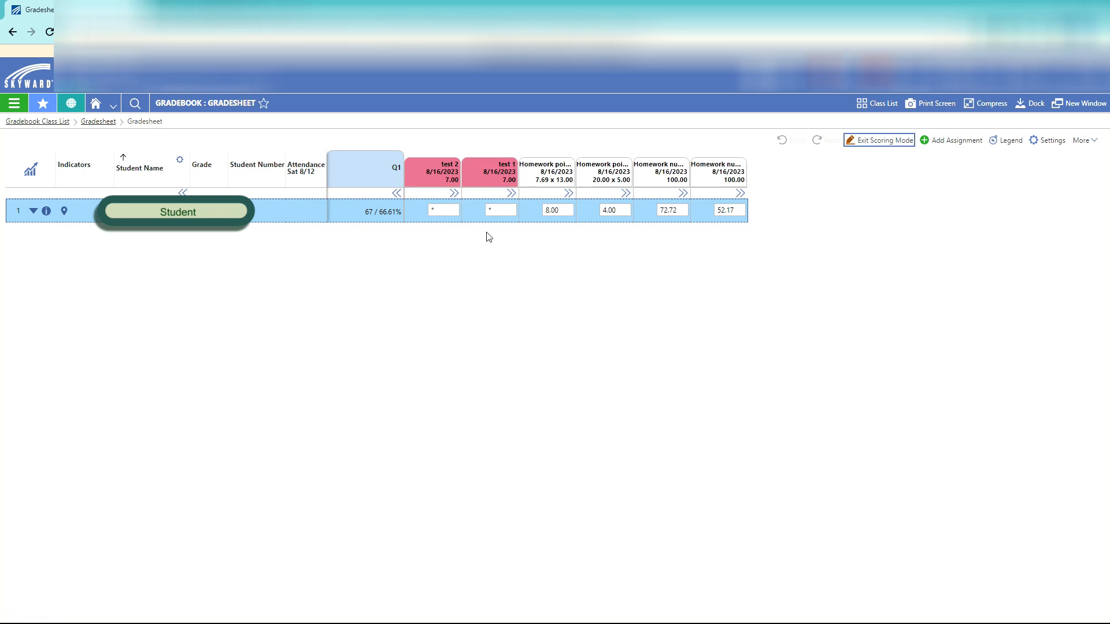
In scoring mode, enter the student's scores as 7 for test 1 and 5 for test 2, and leave scoring mode
{"action": "left_click", "coordinate": [504, 213]}
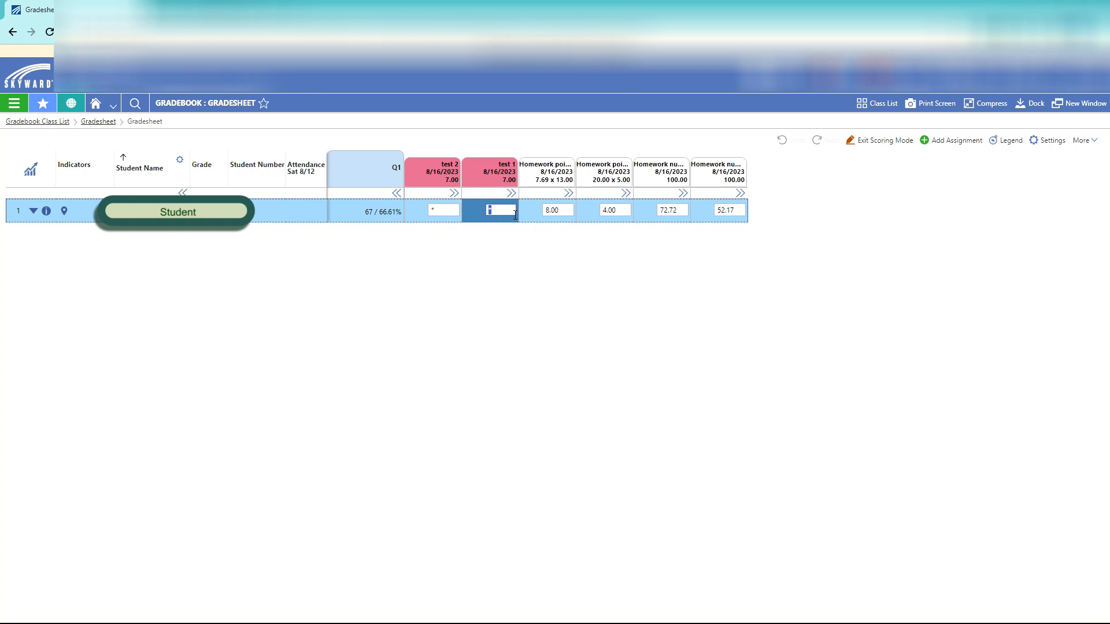
{"action": "type", "text": "7"}
{"action": "left_click", "coordinate": [532, 265]}
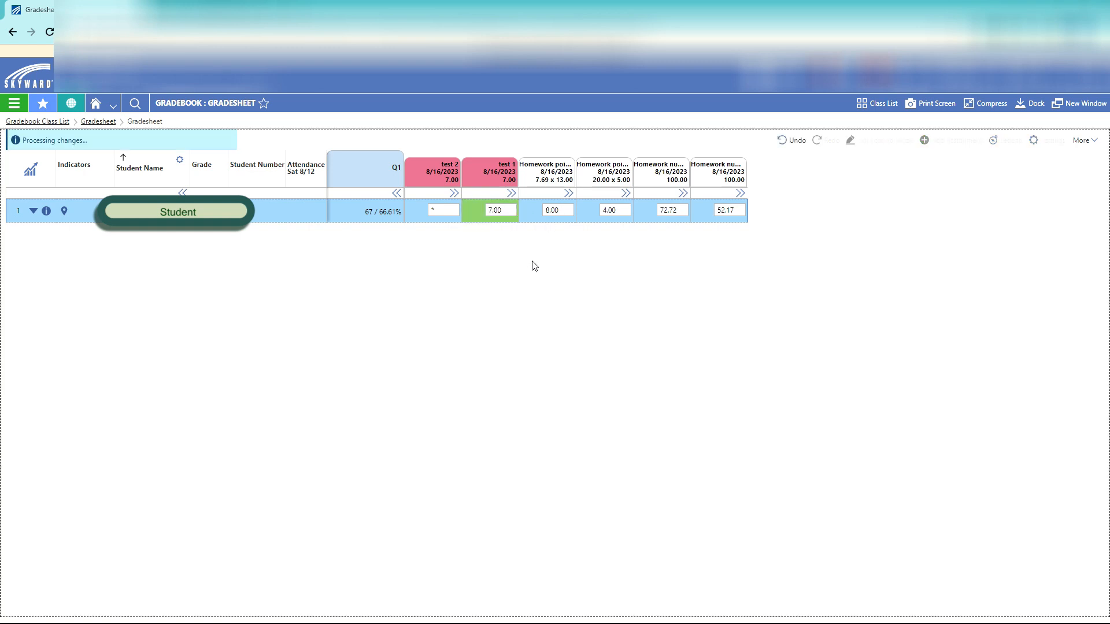
{"action": "left_click", "coordinate": [449, 211]}
{"action": "type", "text": "5"}
{"action": "left_click", "coordinate": [438, 303]}
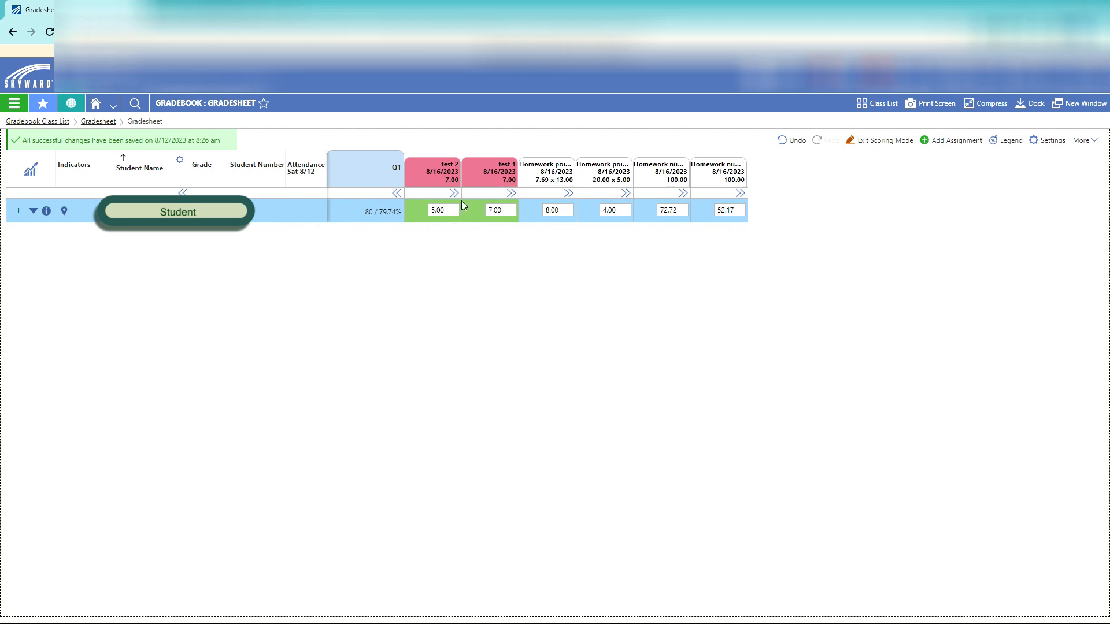
{"action": "left_click", "coordinate": [886, 143]}
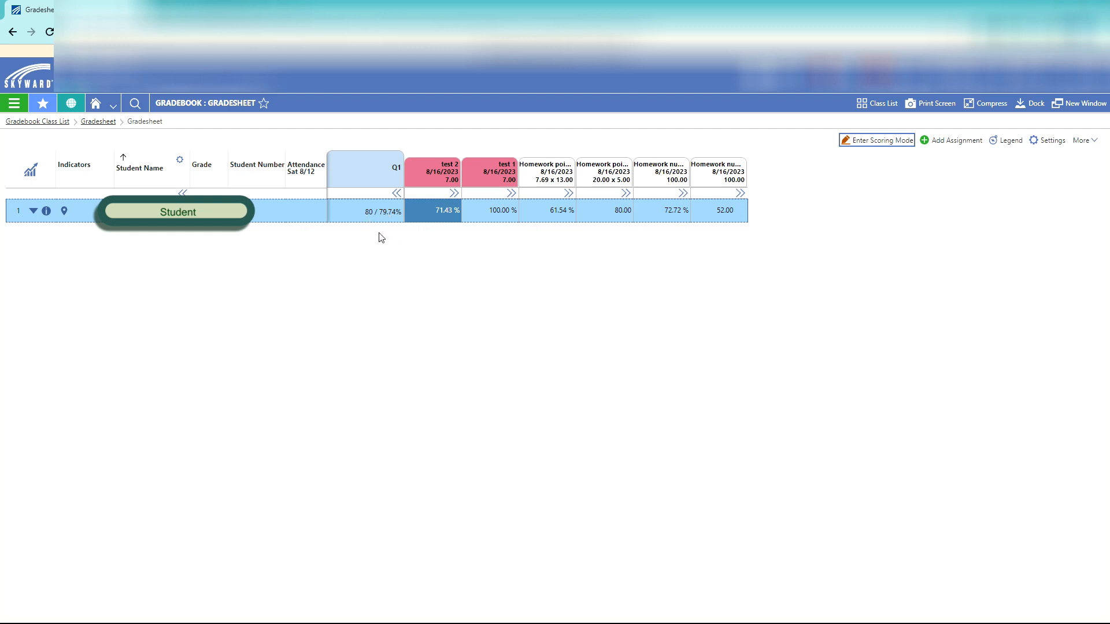
Return to scoring mode, expand test 2's scoring details and review its available score clarifiers without choosing one
{"action": "left_click", "coordinate": [863, 142]}
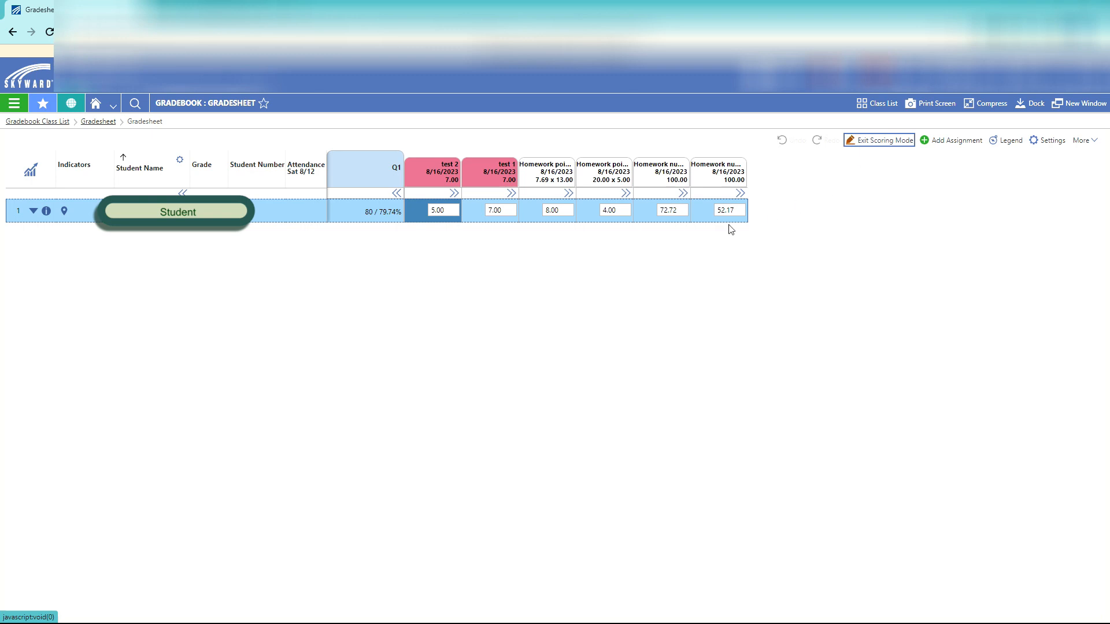
{"action": "left_click", "coordinate": [455, 194]}
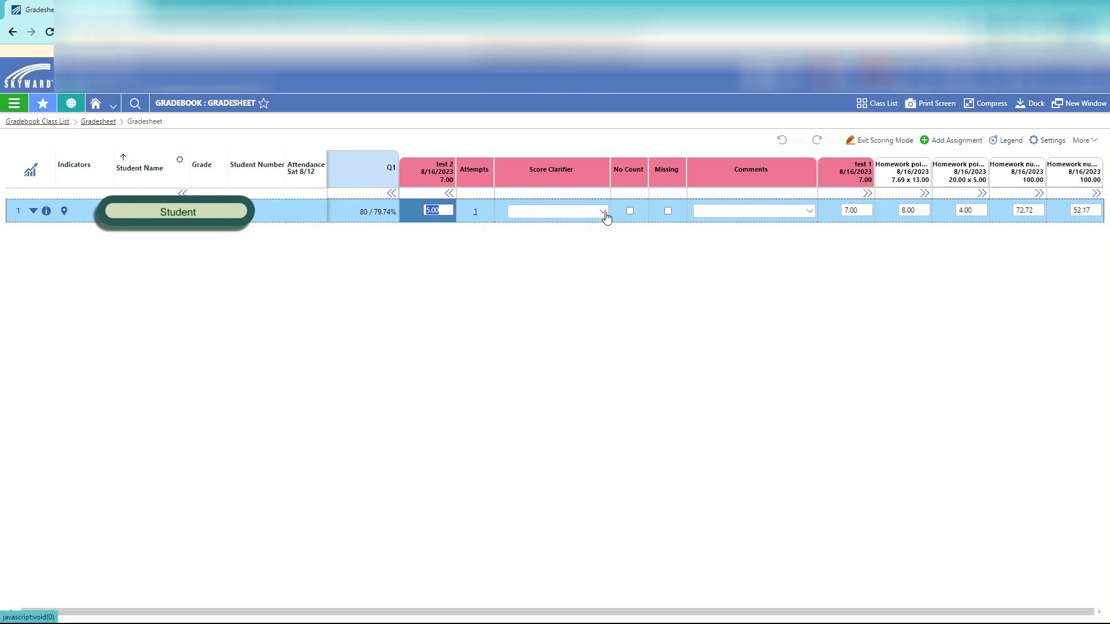
{"action": "left_click", "coordinate": [605, 214]}
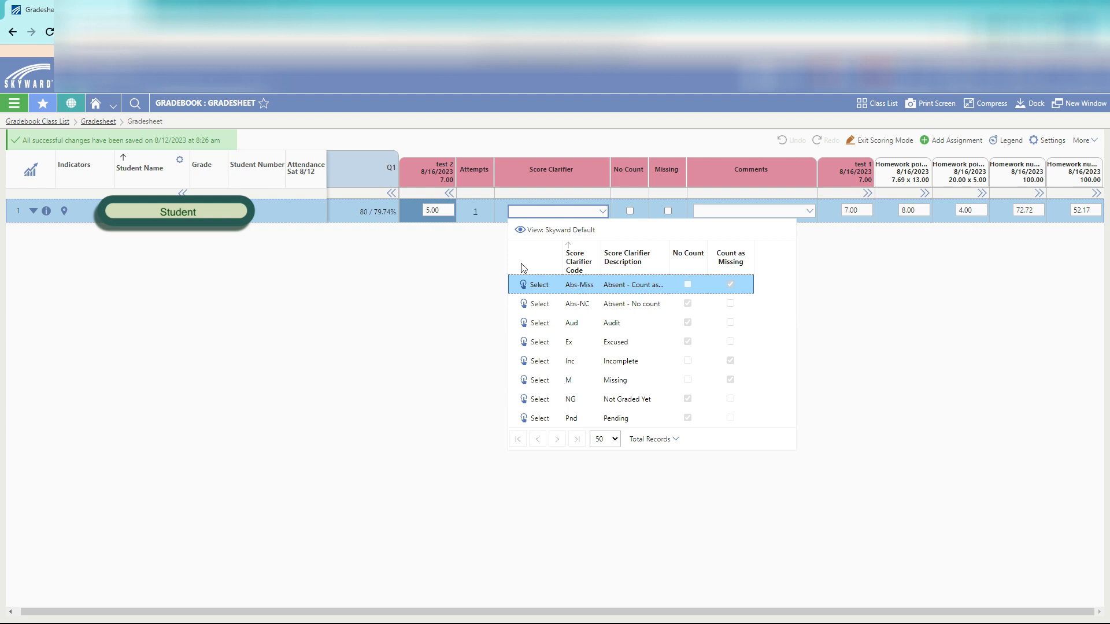
{"action": "left_click", "coordinate": [473, 276]}
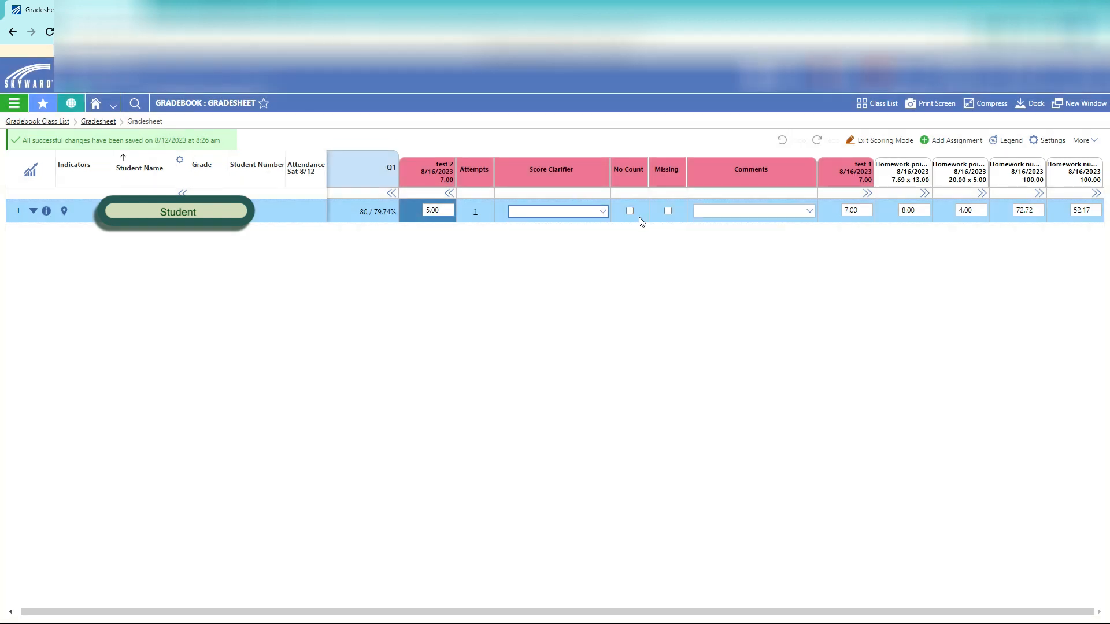
Add the comment "his eyes were moving" to the student's test 2 score and exit scoring mode
{"action": "left_click", "coordinate": [738, 211]}
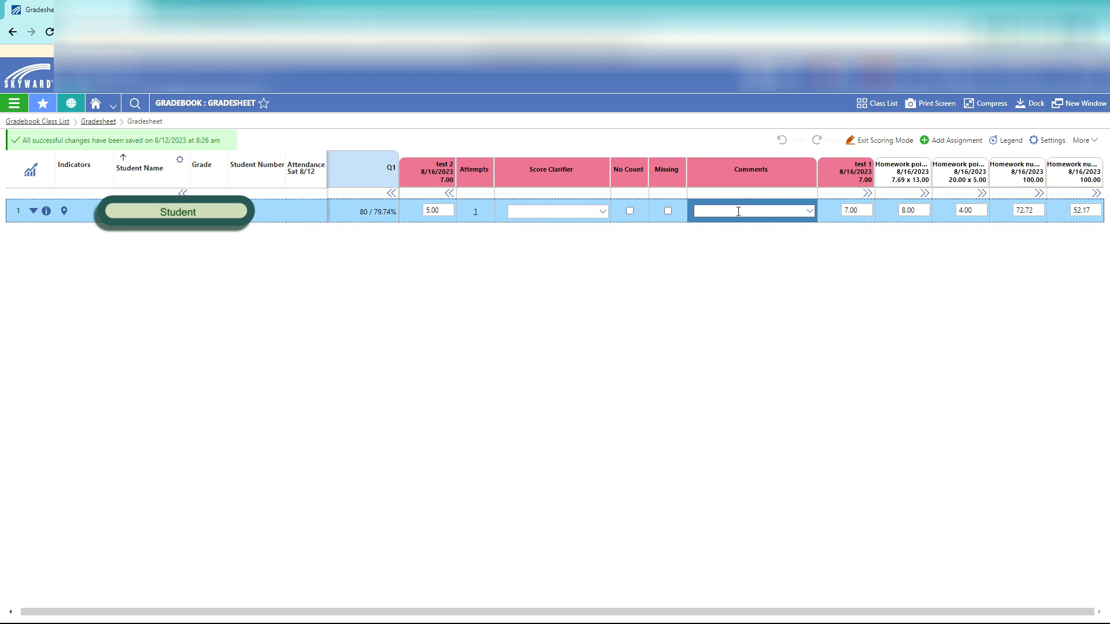
{"action": "type", "text": "his eyes wer"}
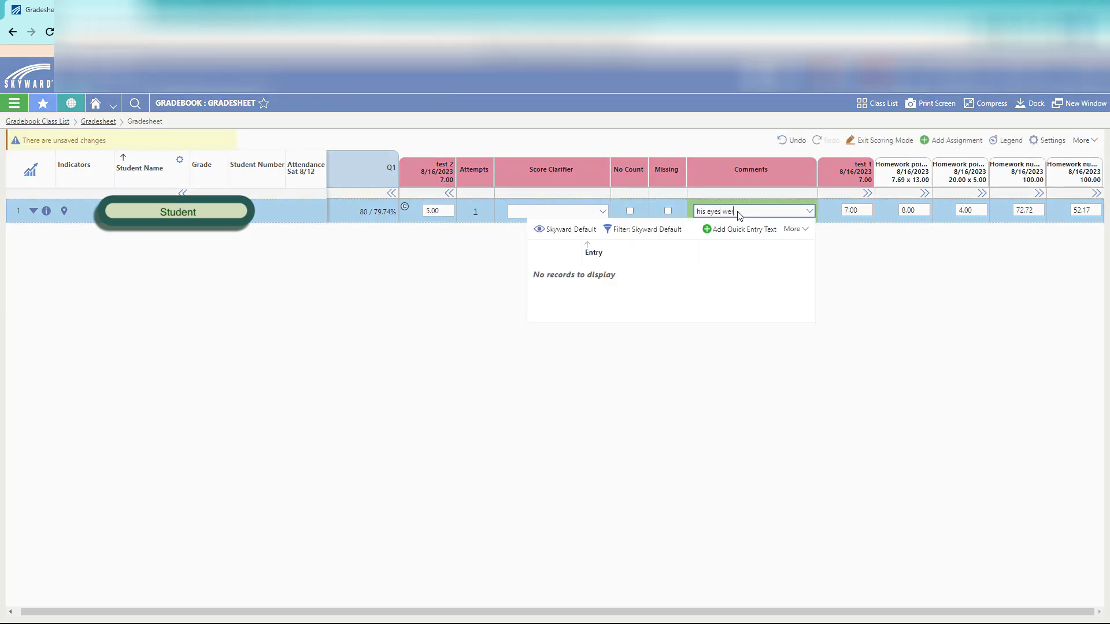
{"action": "type", "text": "e moving"}
{"action": "left_click", "coordinate": [841, 306]}
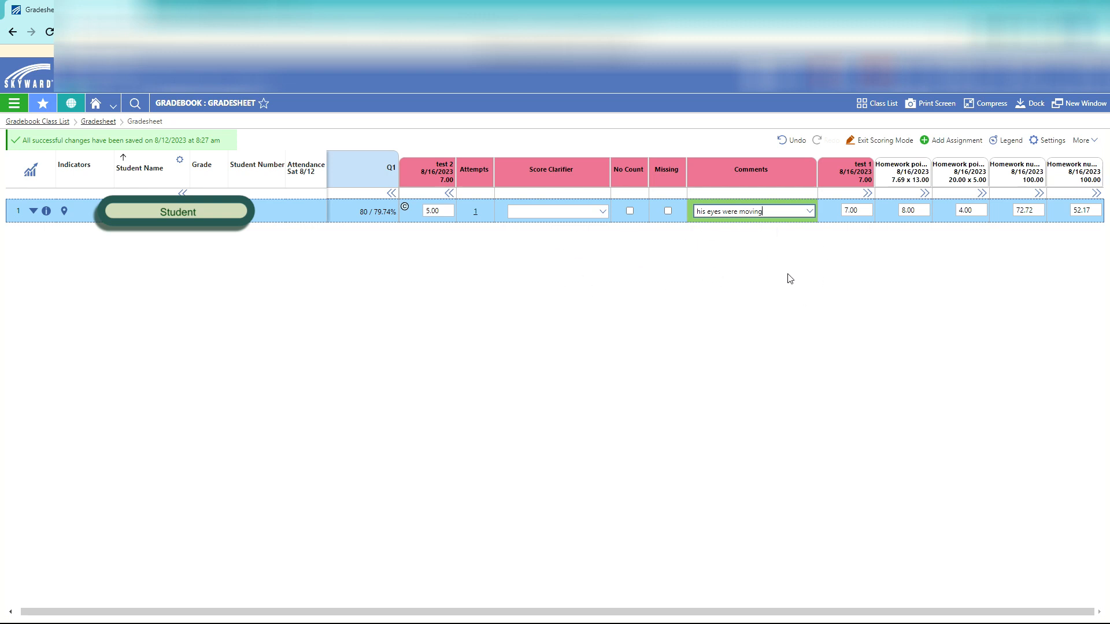
{"action": "left_click", "coordinate": [719, 265]}
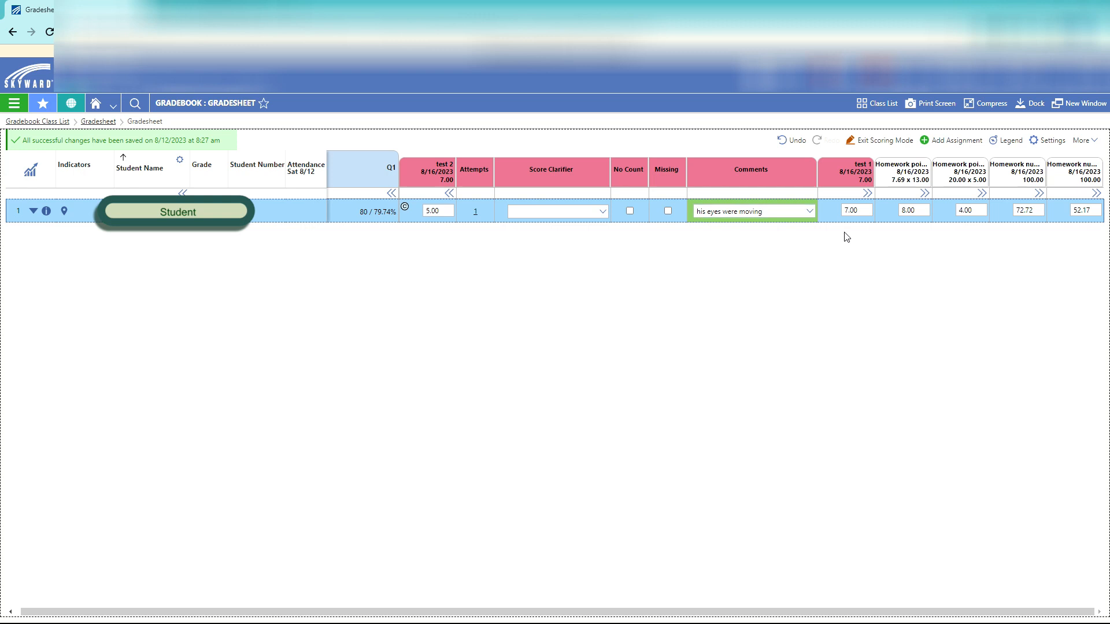
{"action": "left_click", "coordinate": [871, 143]}
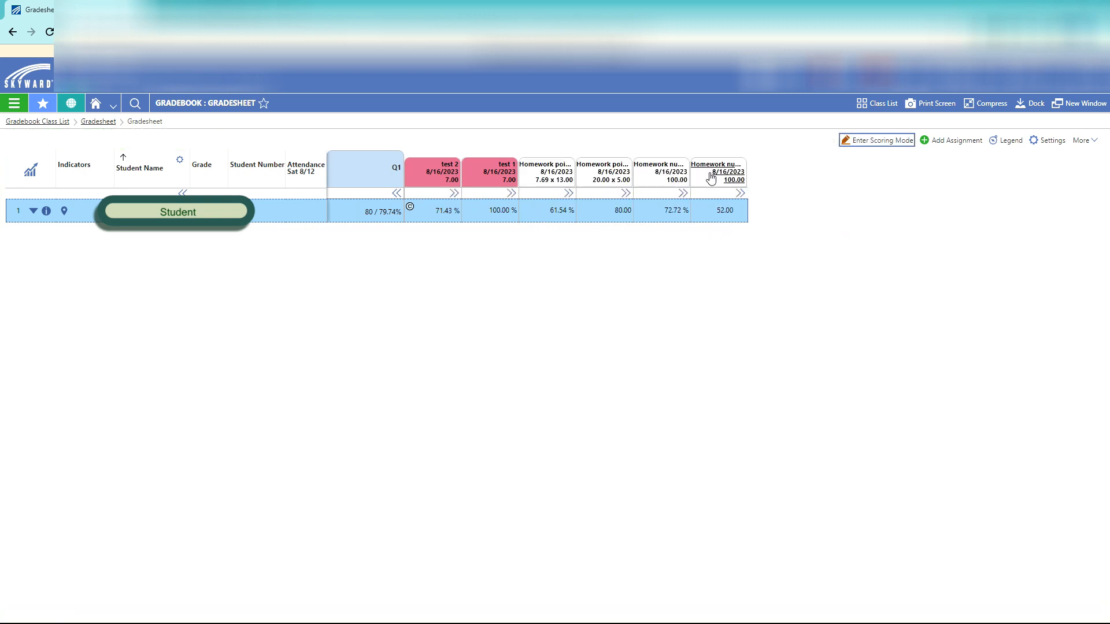